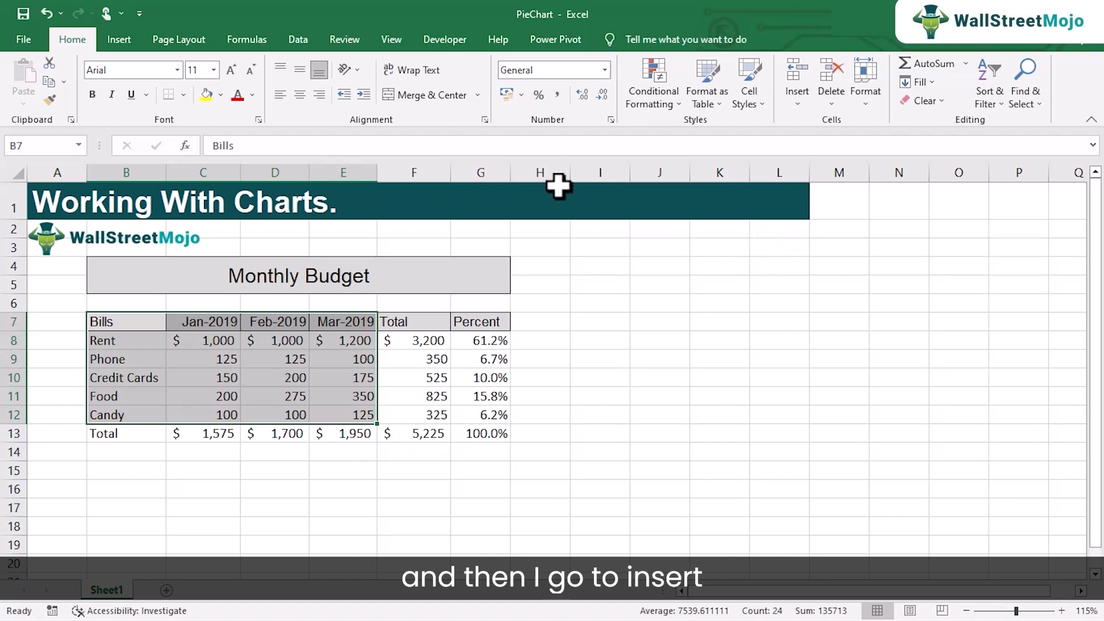
- Insert a 2-D pie chart titled 'Rent' and place it right of the Monthly Budget table
click(121, 41)
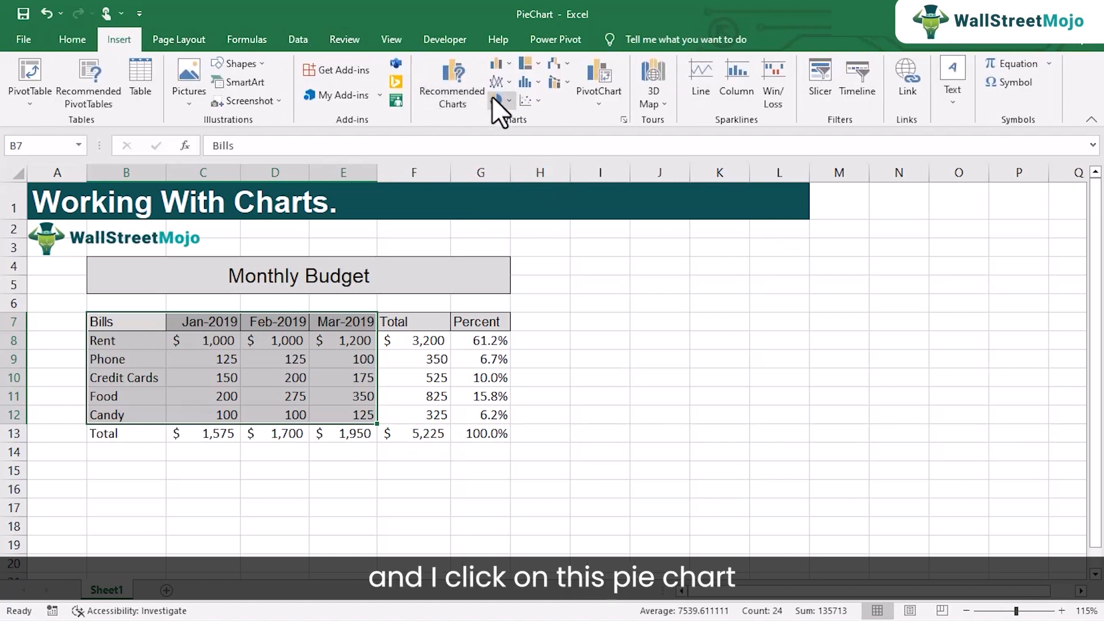
click(508, 100)
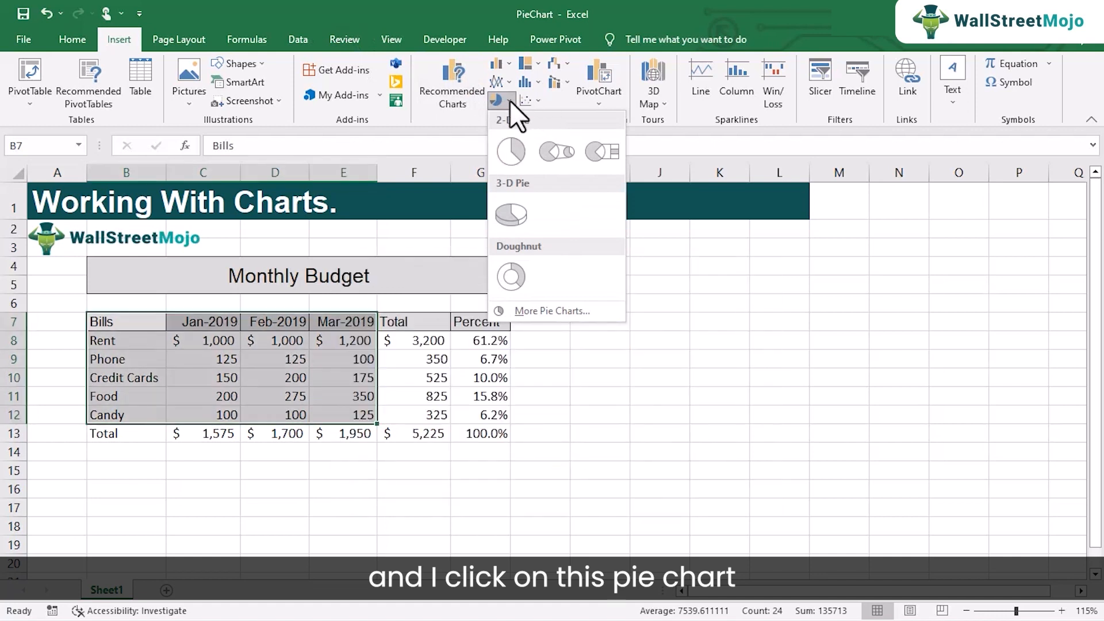
click(512, 151)
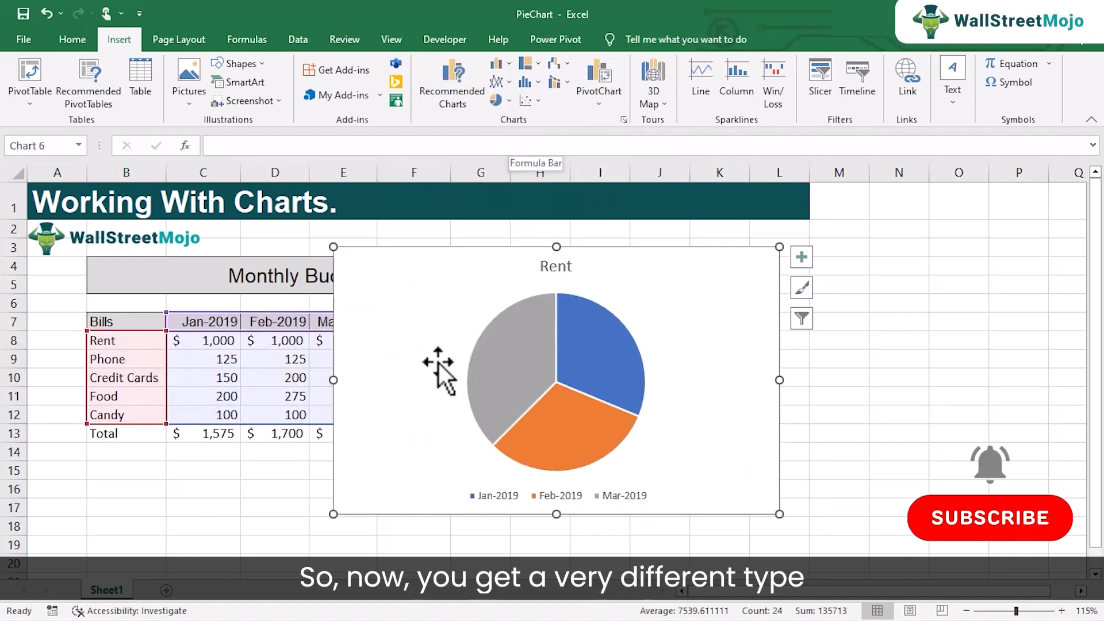
drag(456, 291, 690, 268)
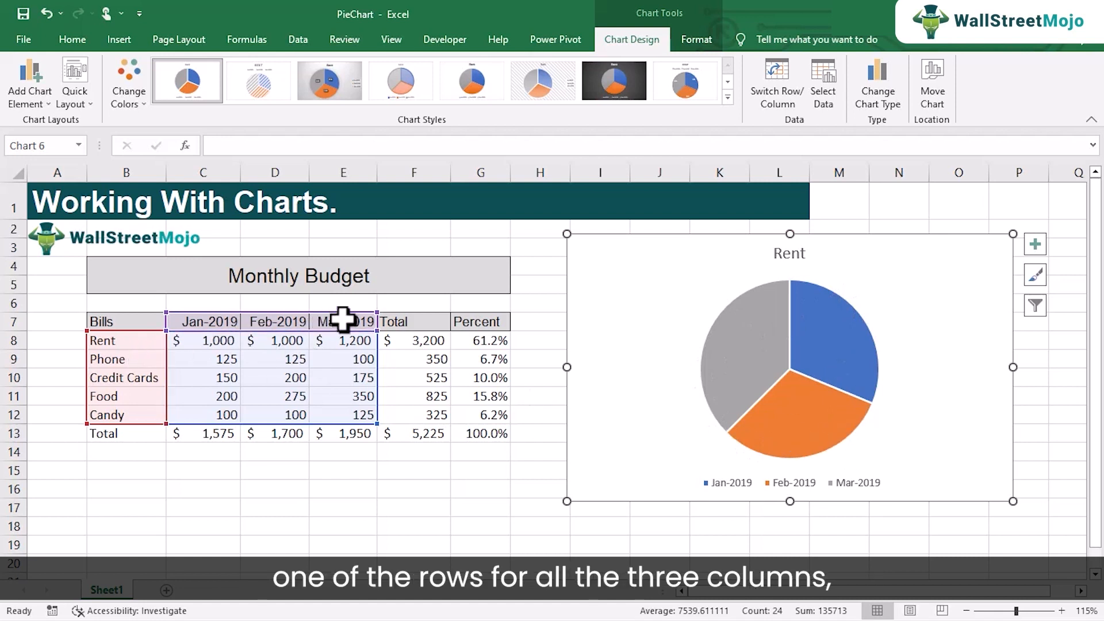
mouse_move(790, 322)
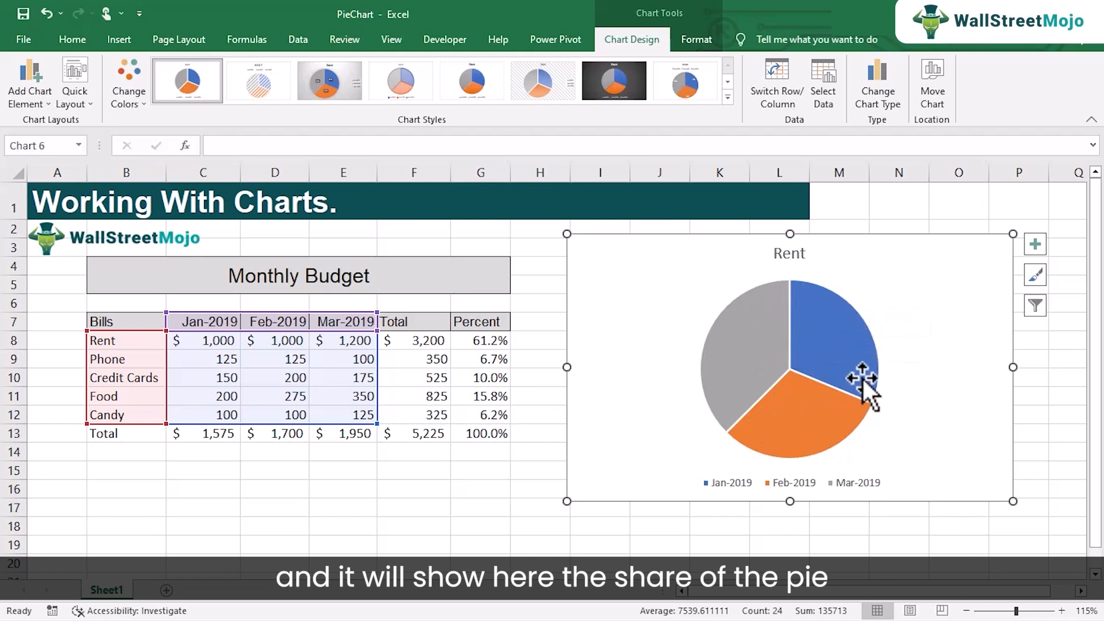
mouse_move(864, 380)
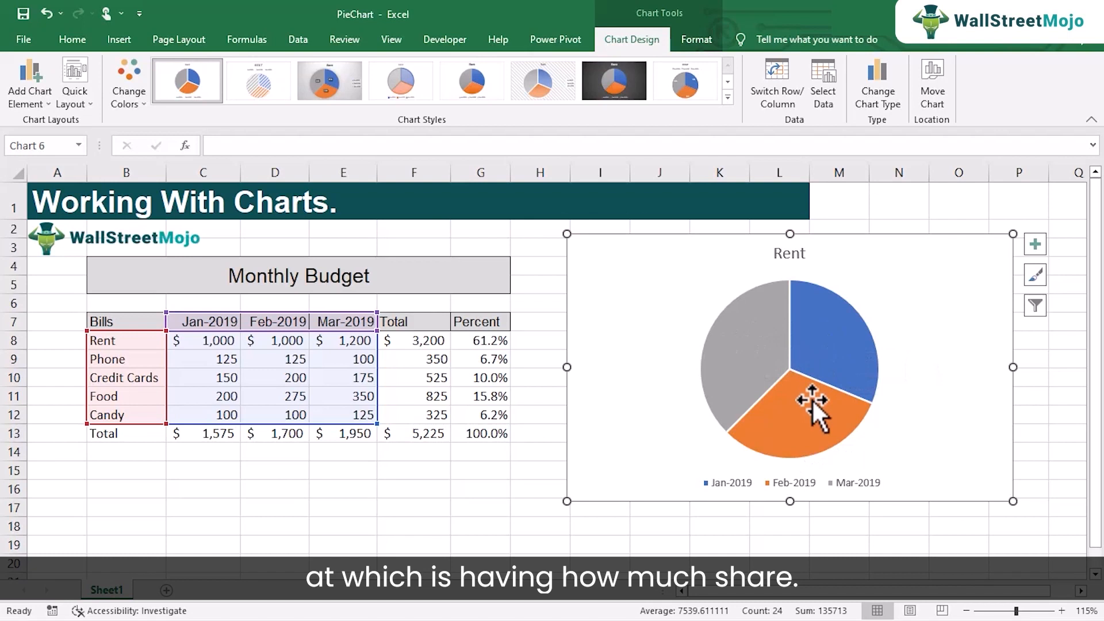
mouse_move(812, 402)
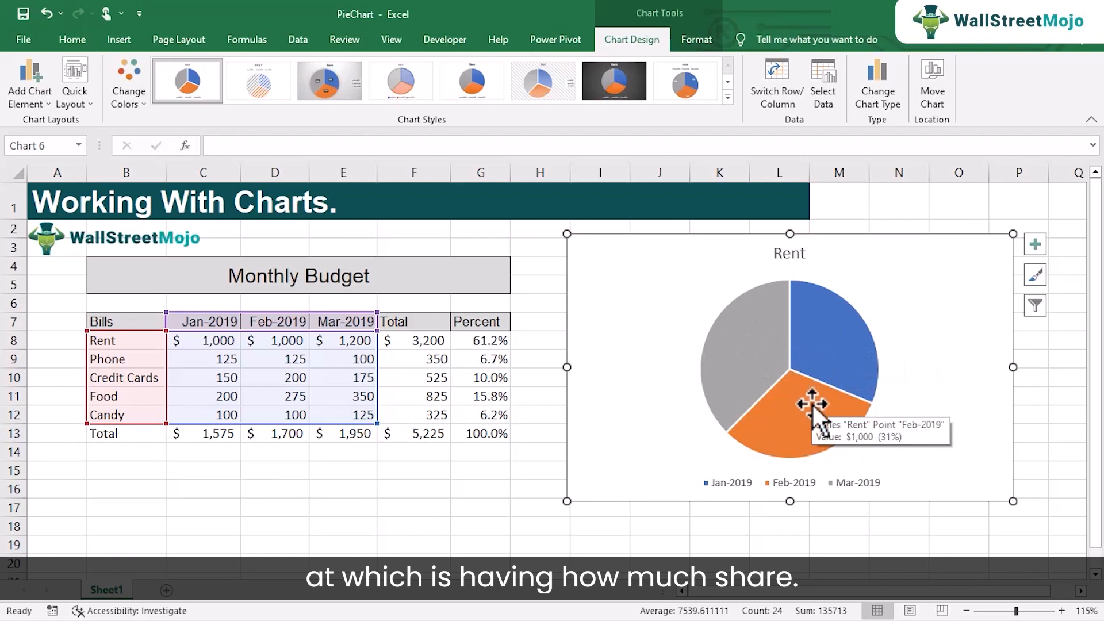
mouse_move(817, 364)
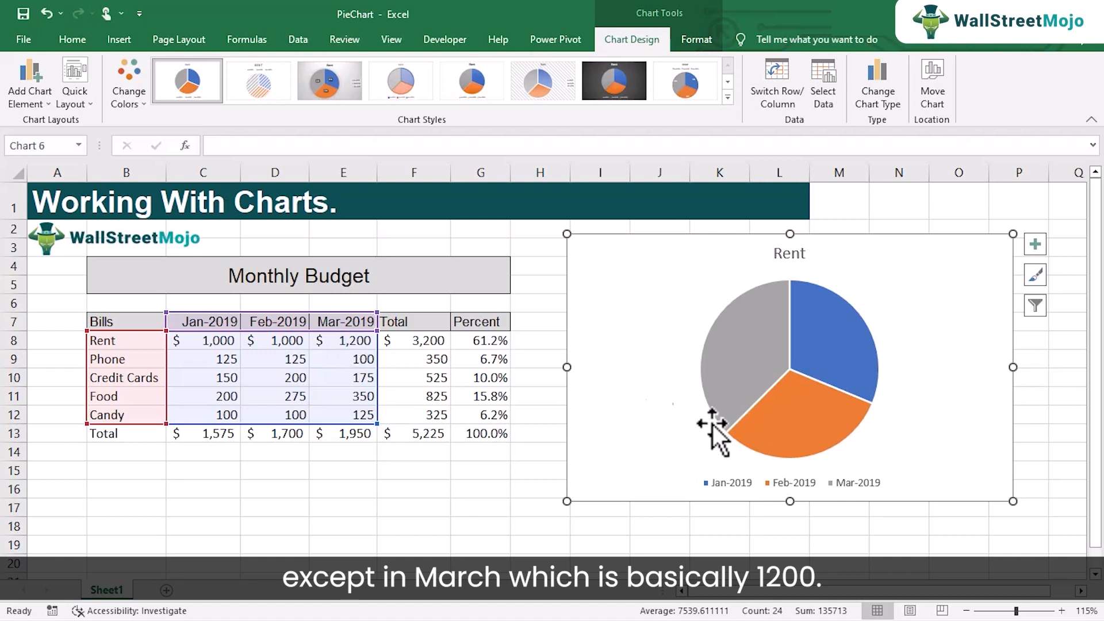
mouse_move(774, 410)
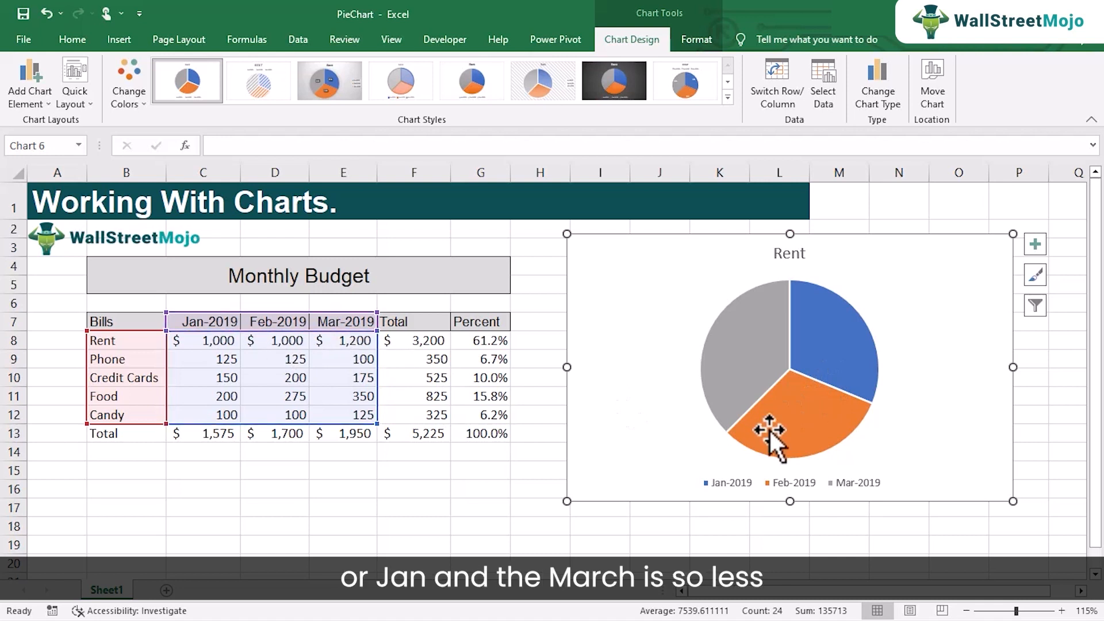
mouse_move(771, 430)
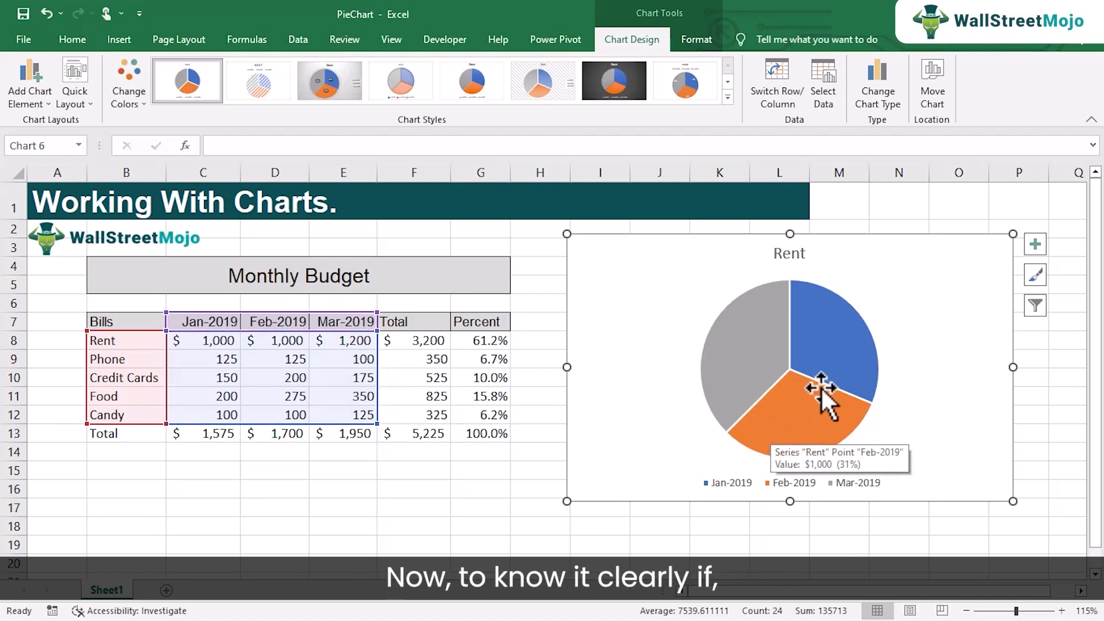
click(345, 341)
- Change the Mar-2019 rent in E8 to 2,000 and check the Rent pie's slice percentages
text(2)
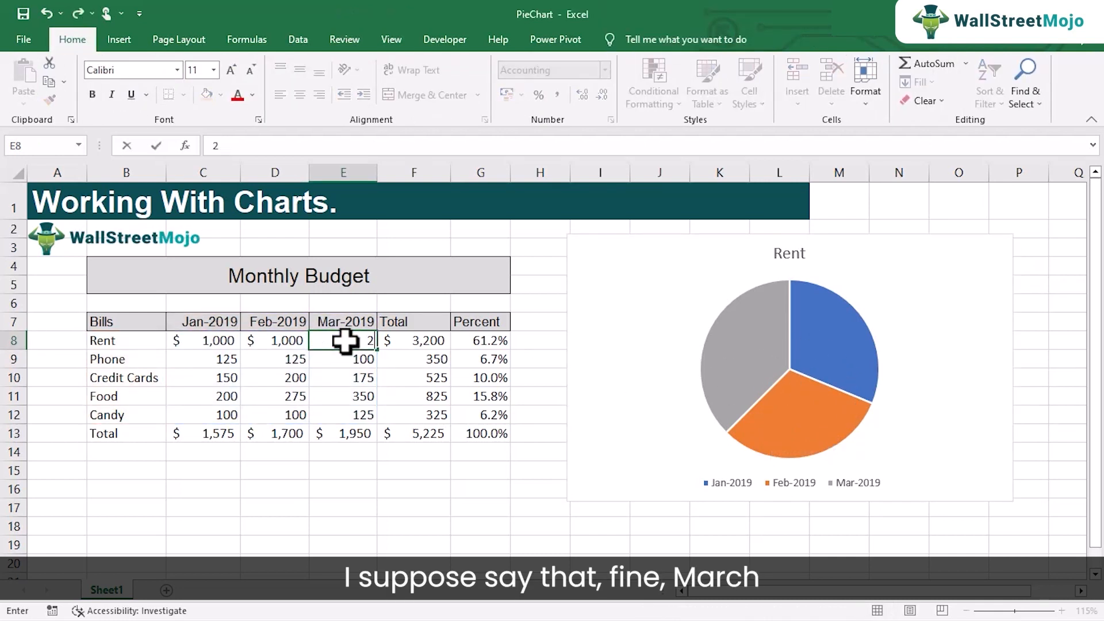
text(,00)
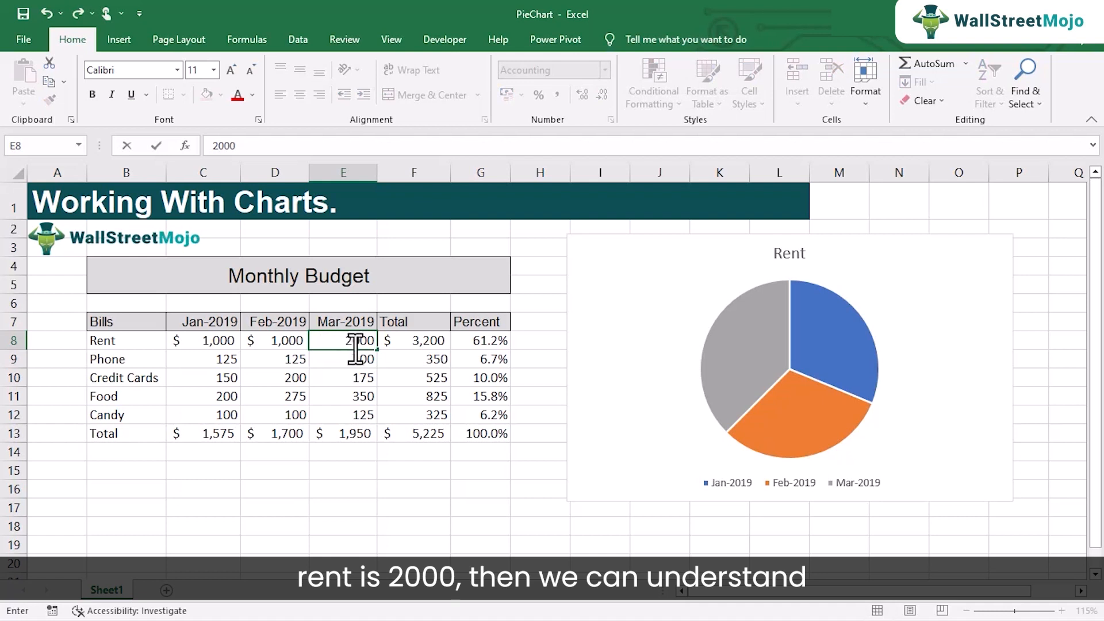
text(0)
key(Return)
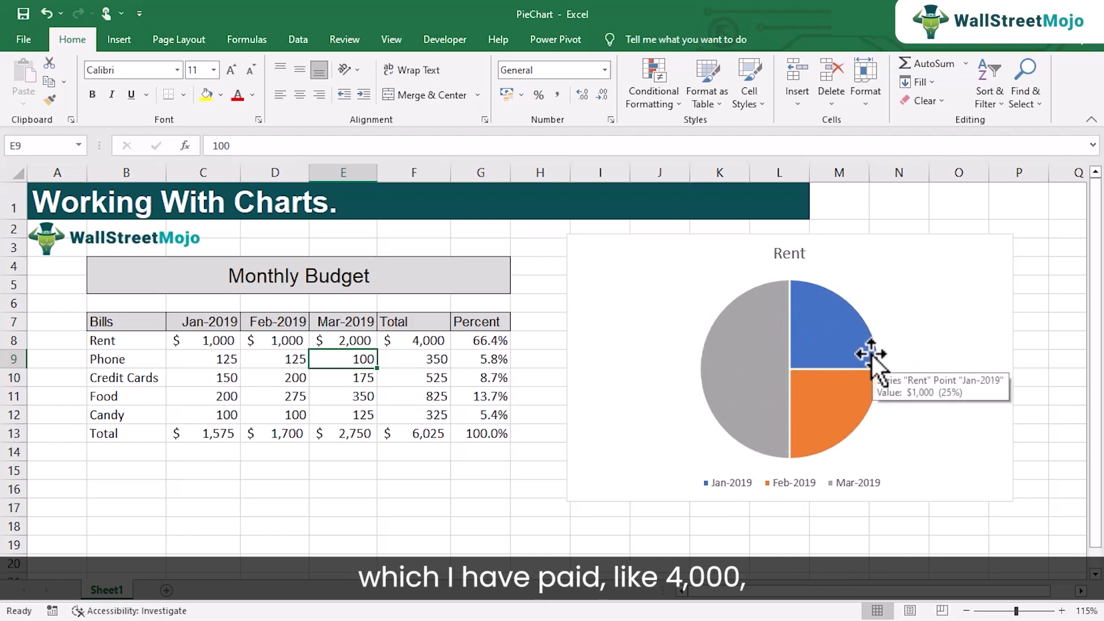
mouse_move(772, 342)
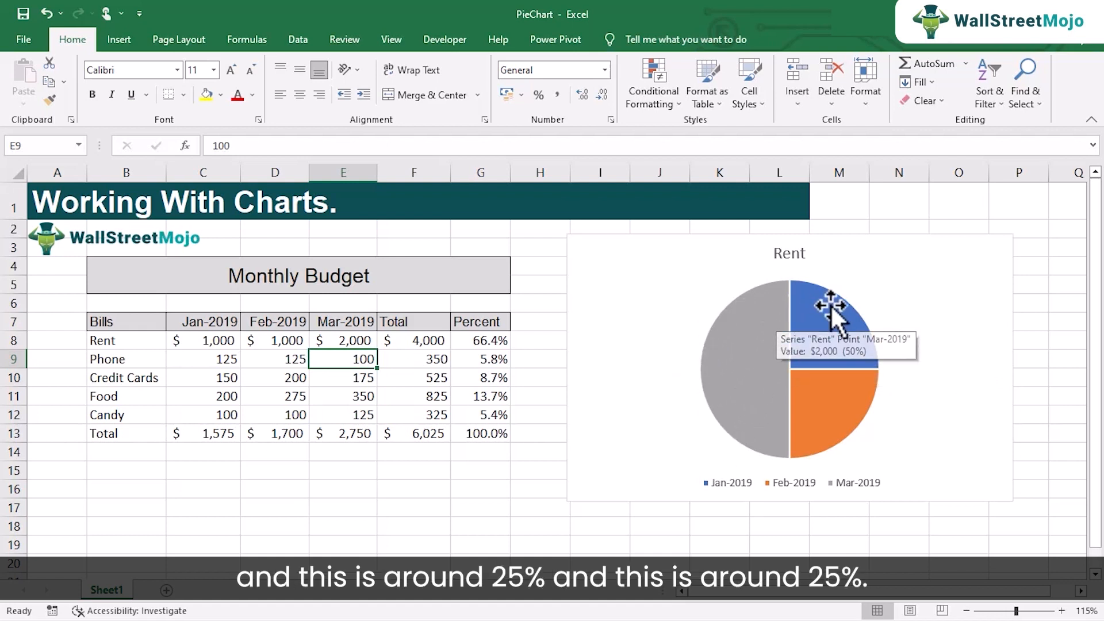
mouse_move(855, 323)
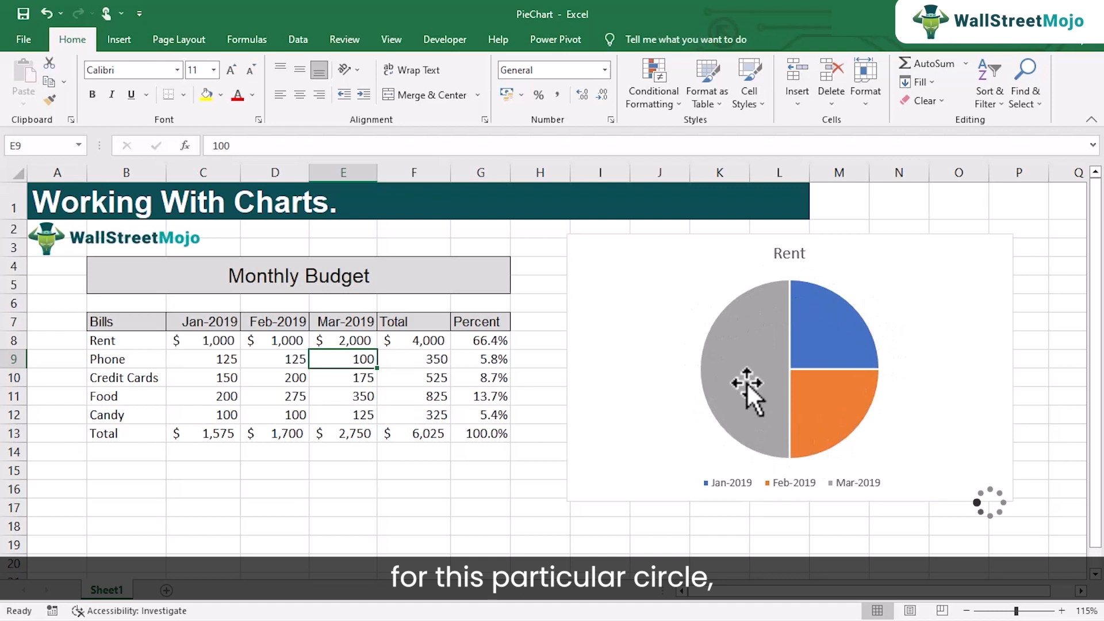
mouse_move(746, 382)
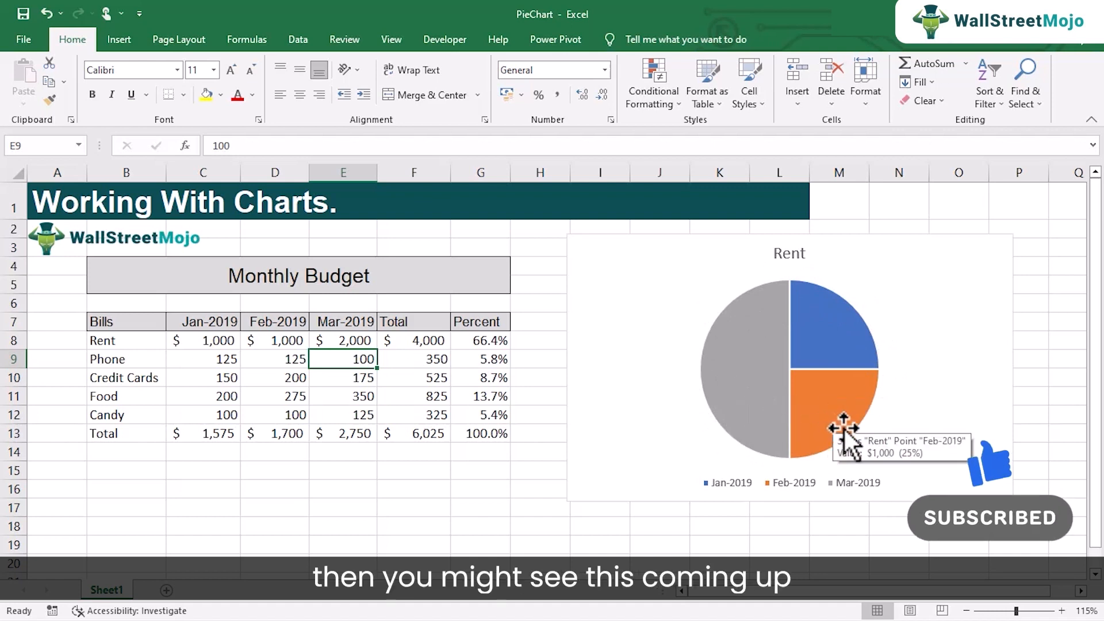
mouse_move(808, 342)
mouse_move(726, 327)
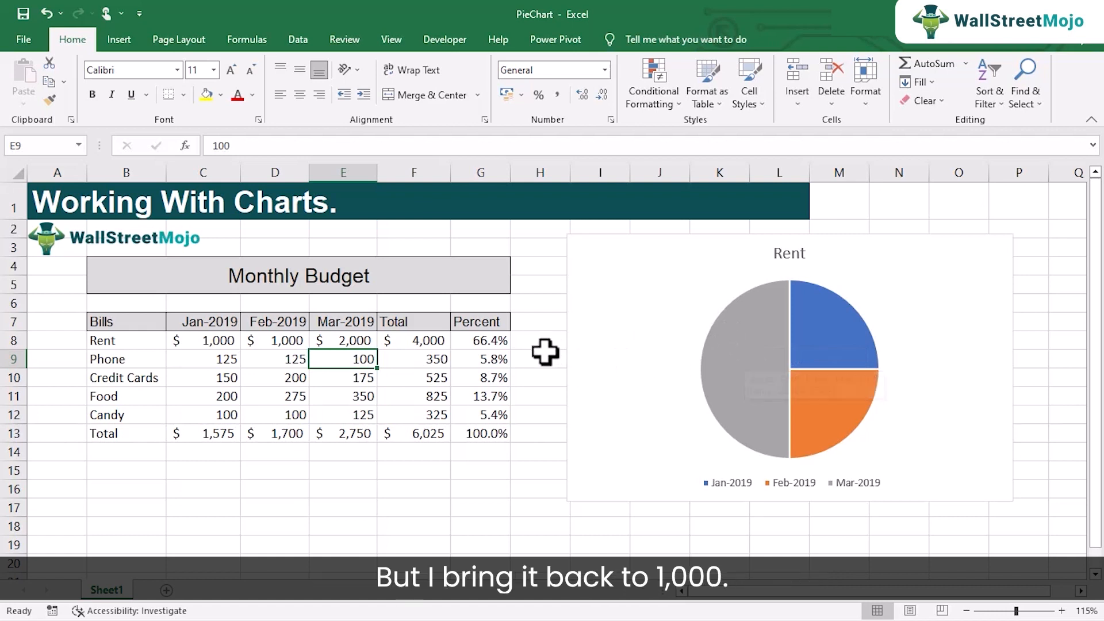
click(360, 341)
- Restore the Mar-2019 rent in E8 to 1000 so the three Rent slices are equal again
text(1000)
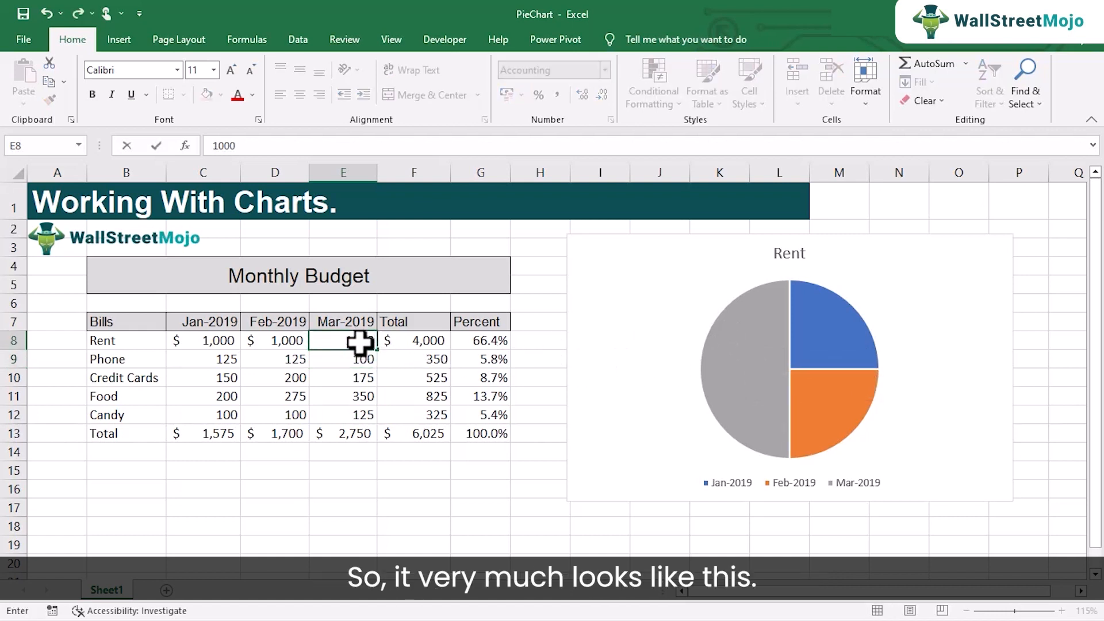
key(Return)
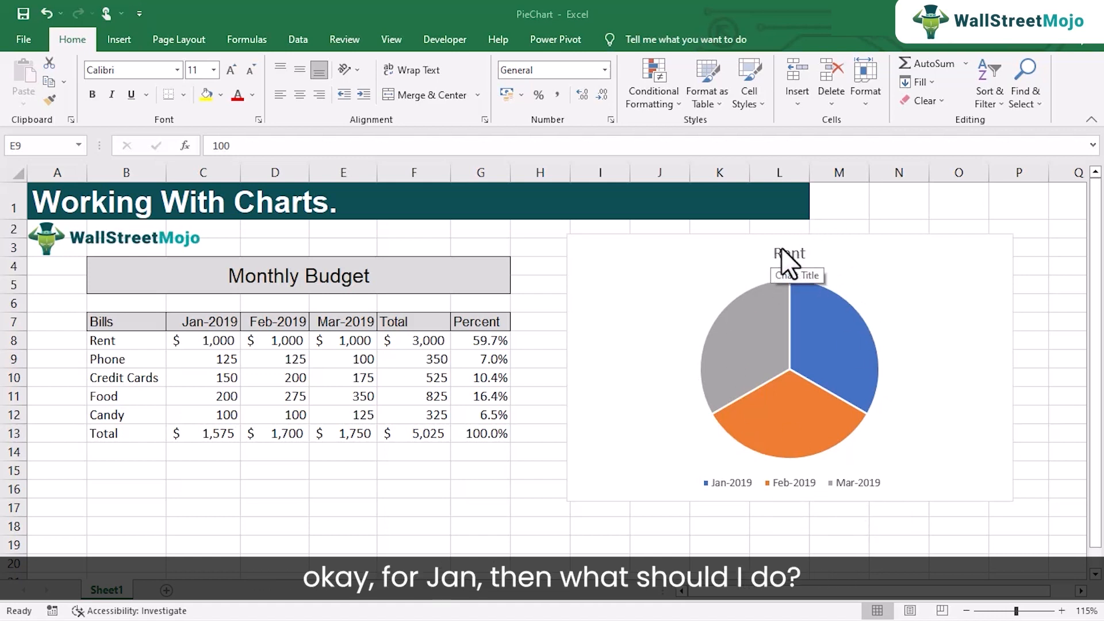
mouse_move(802, 352)
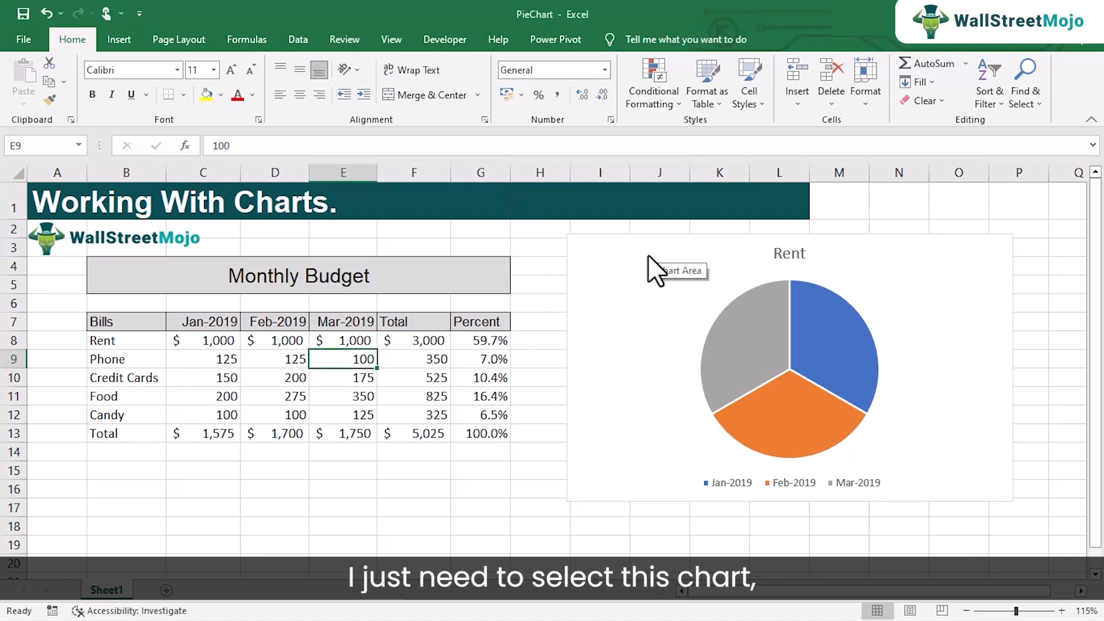
click(619, 251)
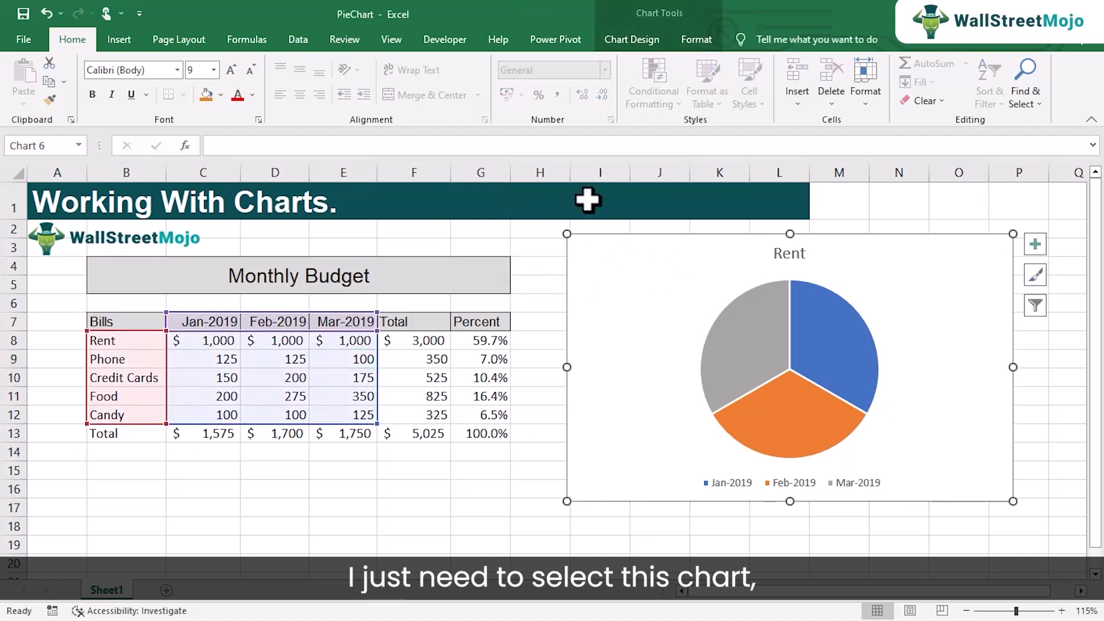
- Switch rows and columns so the pie shows Jan-2019 across Rent, Phone, Credit Cards, Food and Candy
click(631, 49)
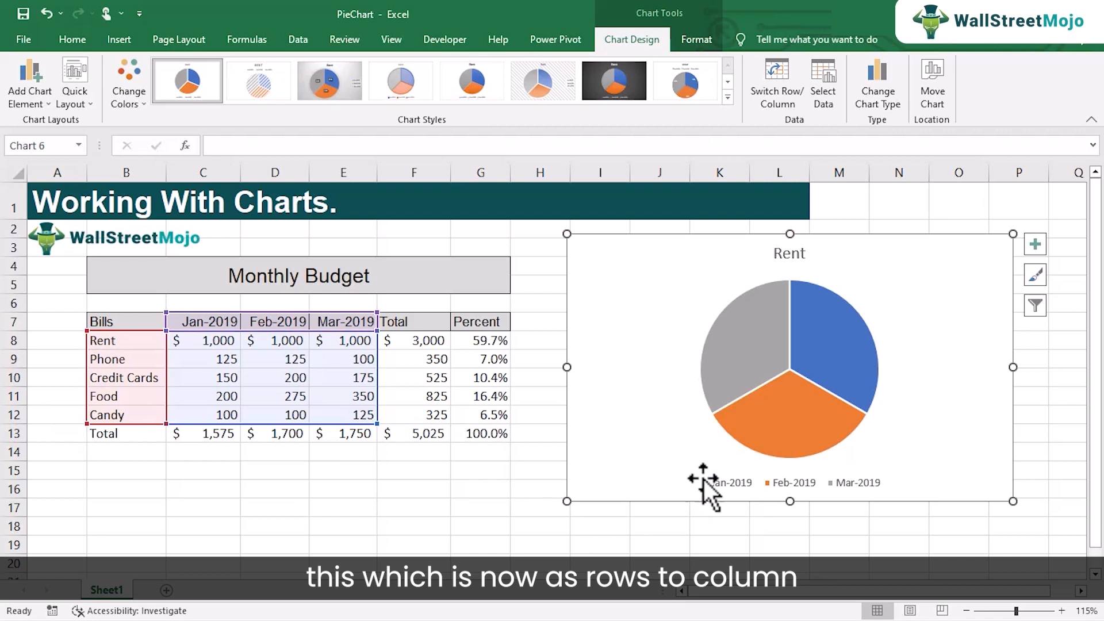
click(776, 95)
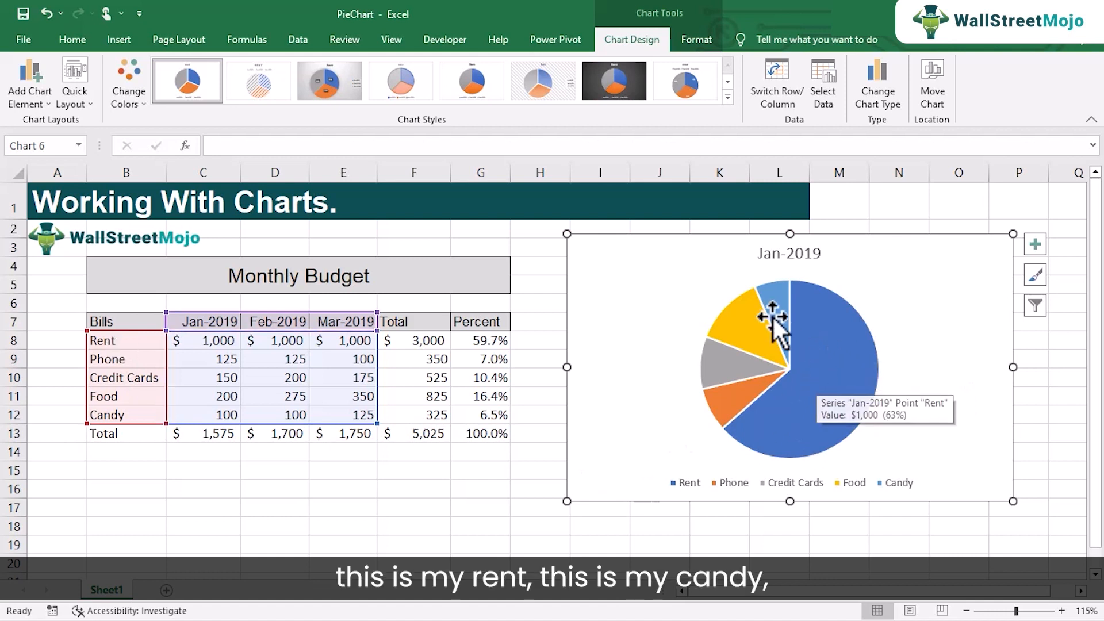
mouse_move(765, 331)
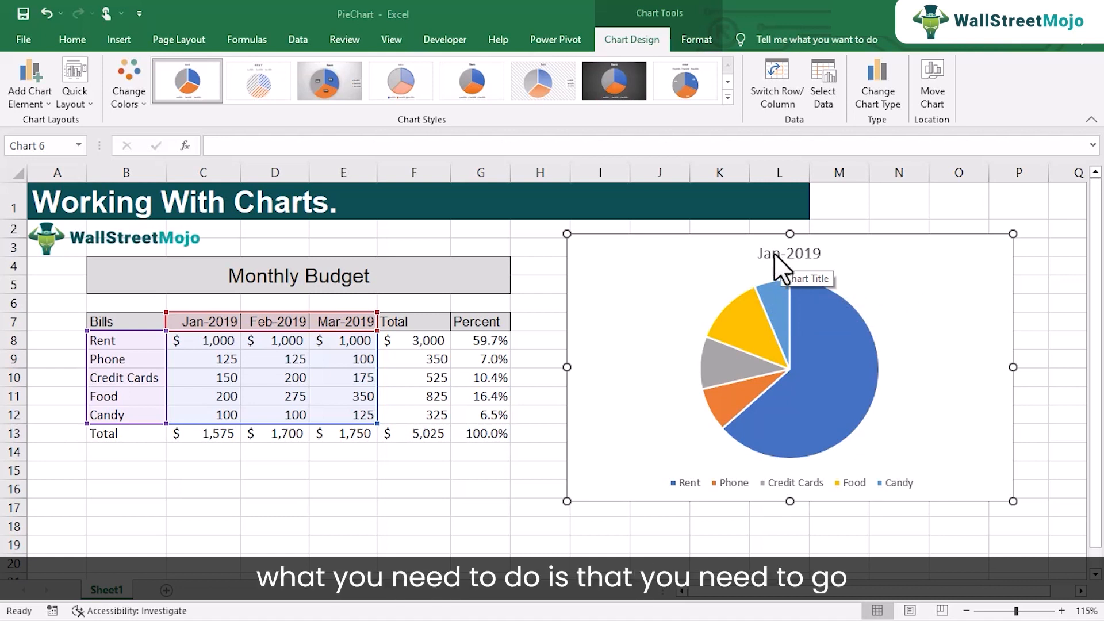
- Set the chart data to bill names B7:B12 with the Feb-2019 values D7:D12
click(826, 74)
drag(571, 146, 872, 147)
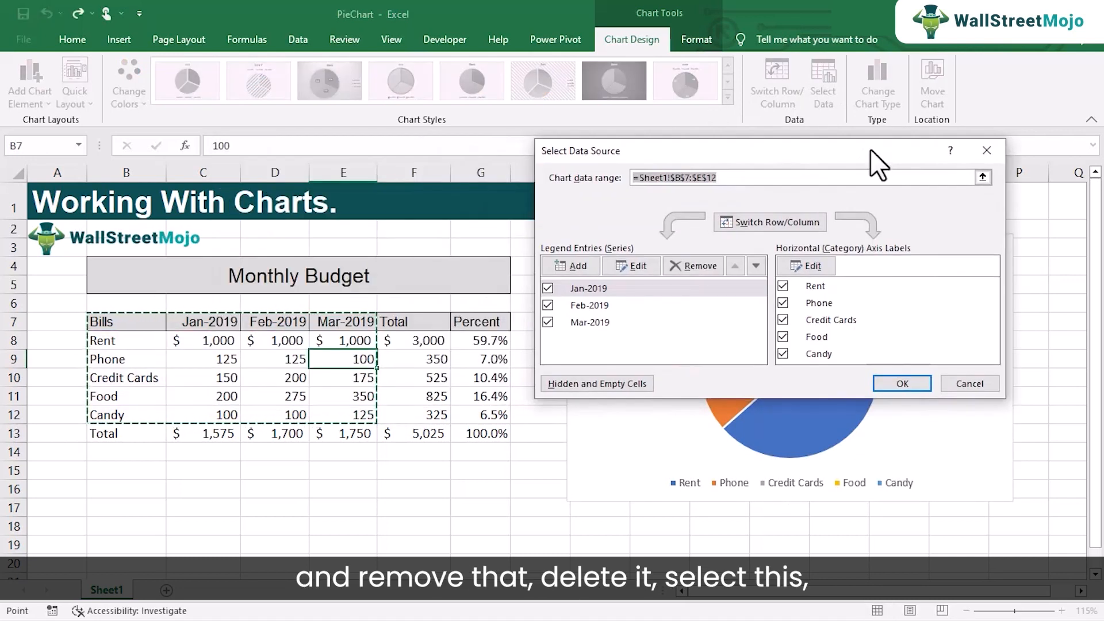
key(Delete)
drag(128, 322, 151, 414)
mouse_move(284, 324)
mouse_down()
mouse_move(296, 362)
mouse_move(287, 414)
mouse_up()
click(900, 383)
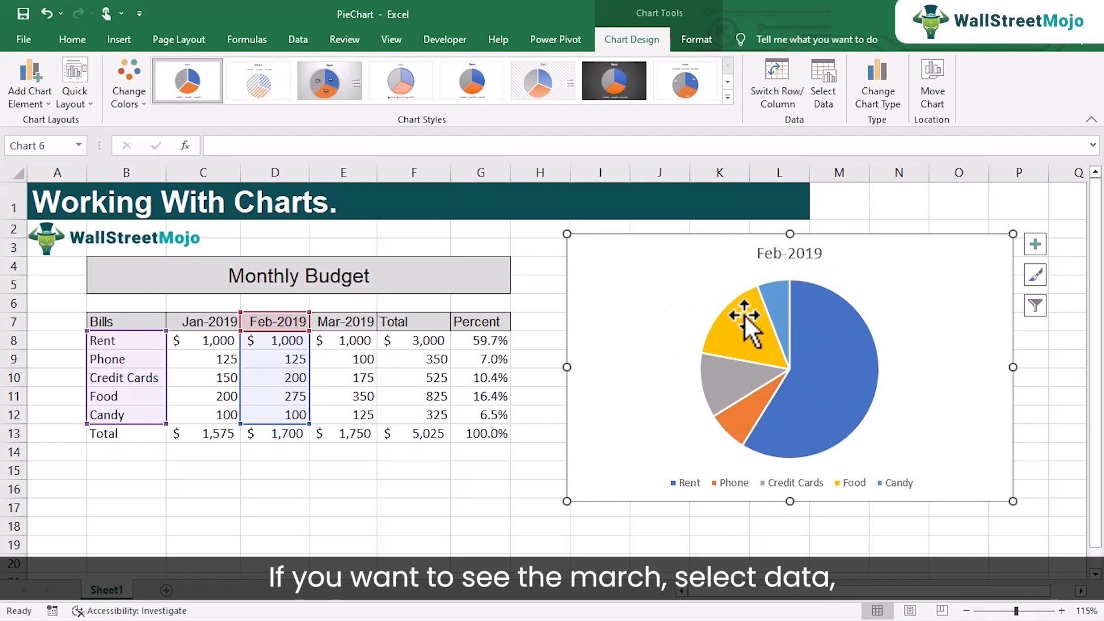
- Replace the chart data with bill names B7:B12 and the Mar-2019 values E7:E12
click(825, 89)
key(Delete)
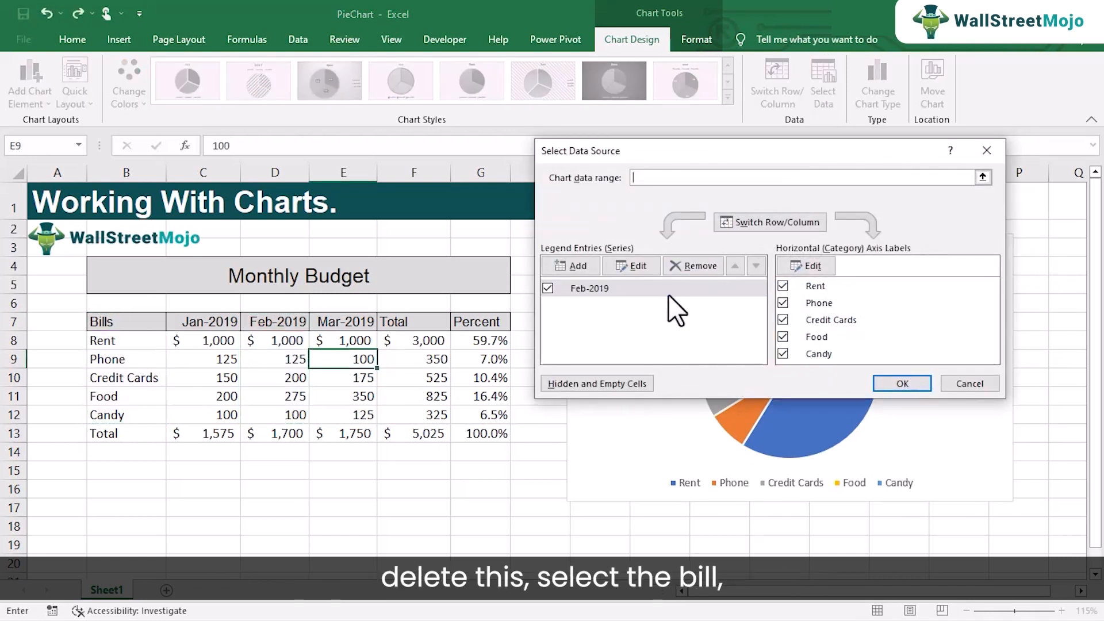
drag(115, 322, 144, 414)
ctrl+drag(344, 325, 357, 415)
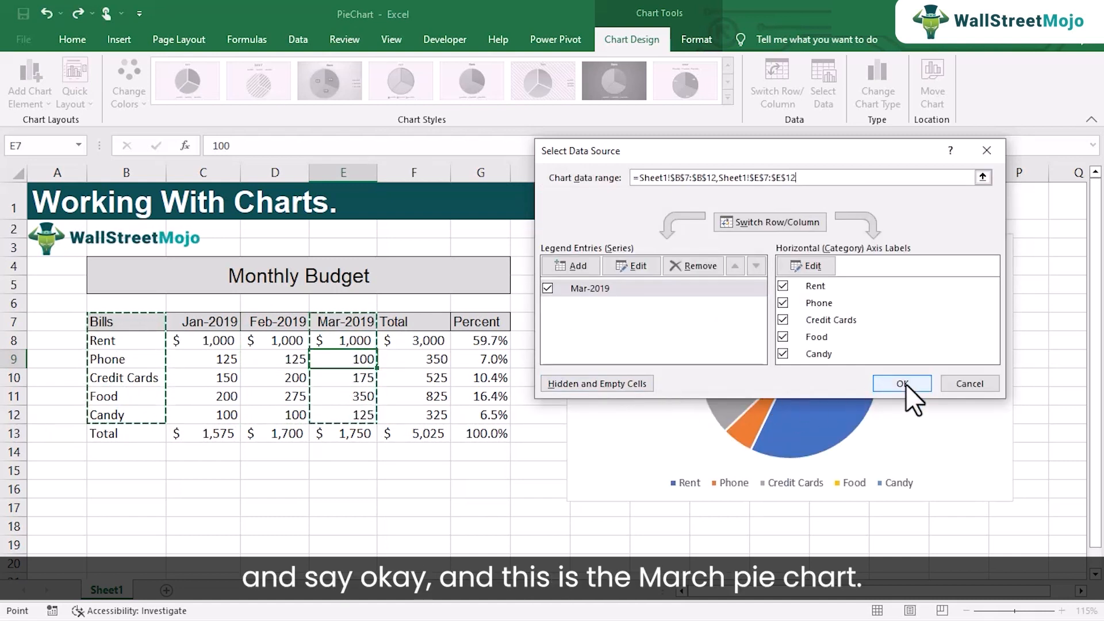
click(903, 384)
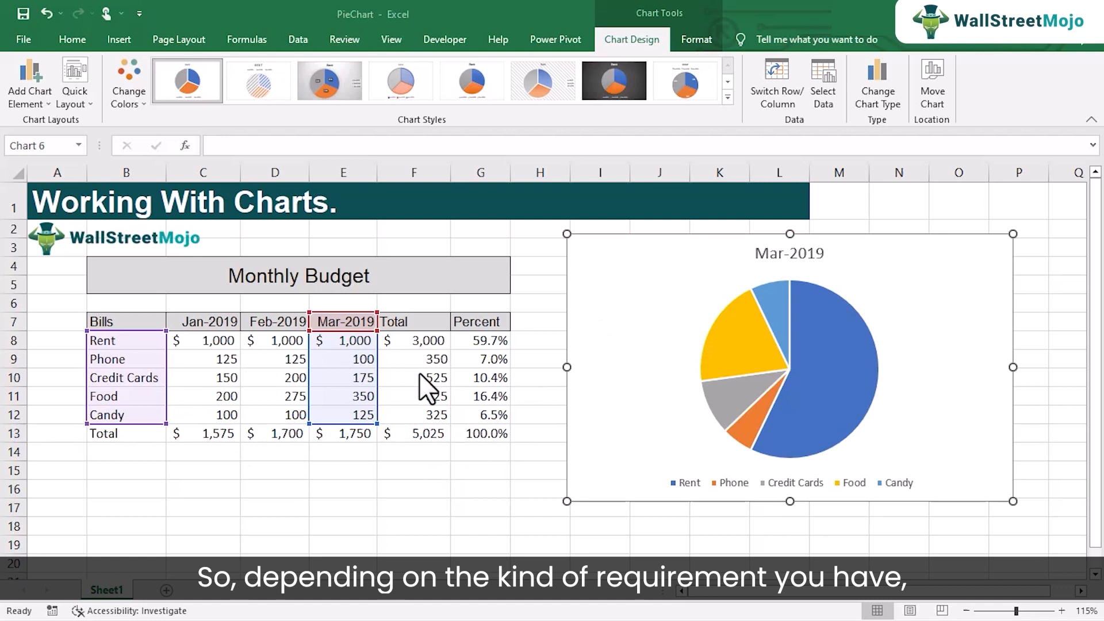
mouse_move(763, 347)
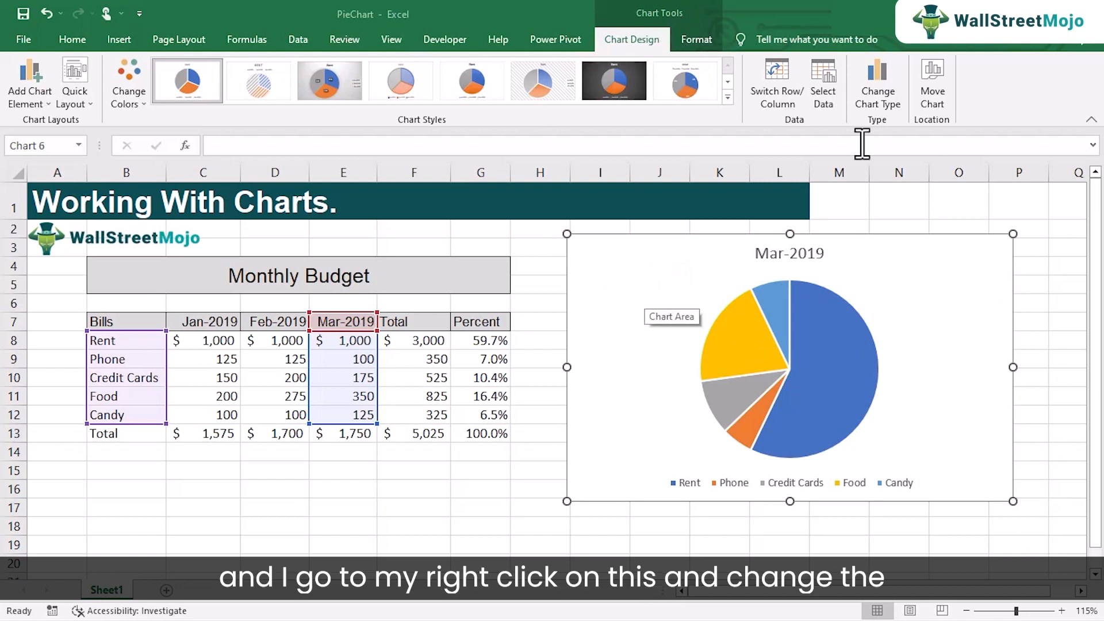
- Change the March chart's type from 2-D Pie to 3-D Pie
click(855, 285)
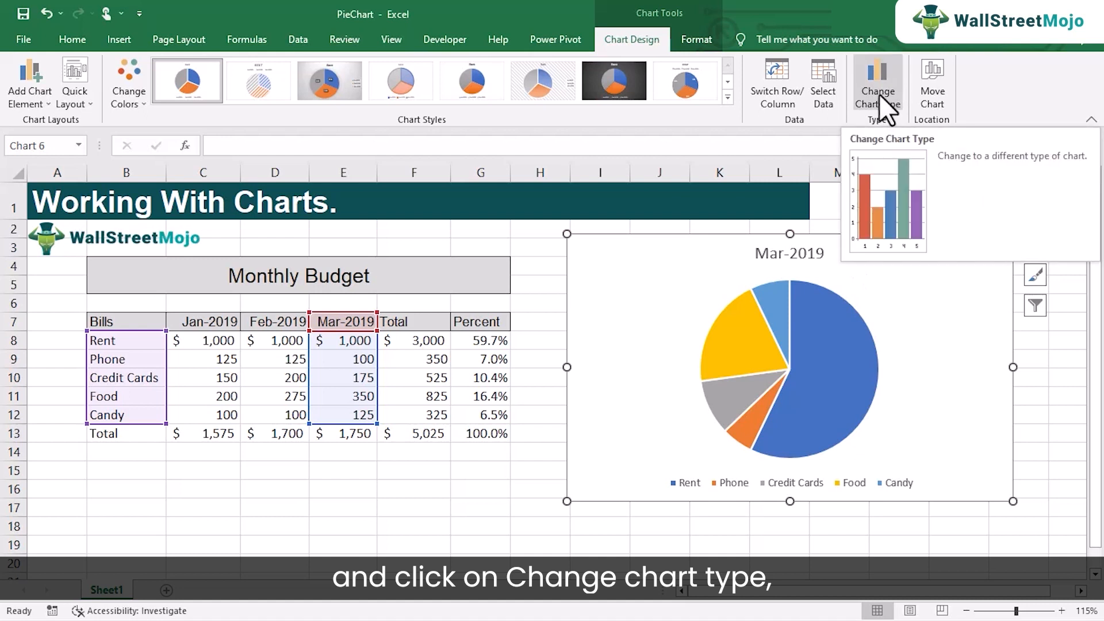
click(878, 96)
click(494, 143)
drag(495, 83, 300, 48)
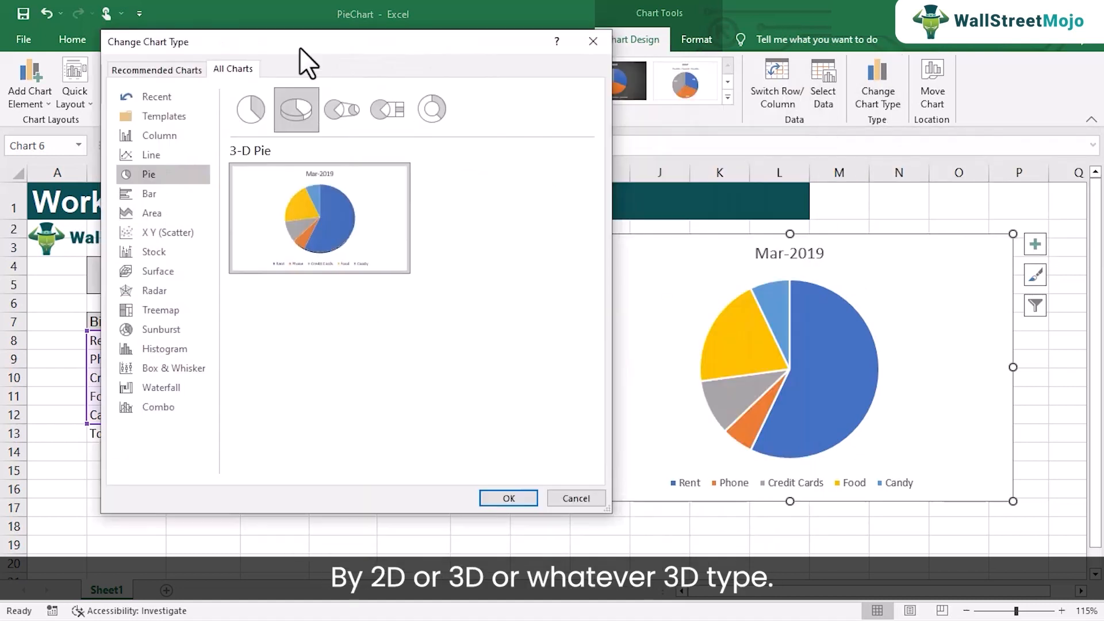
click(261, 108)
click(291, 105)
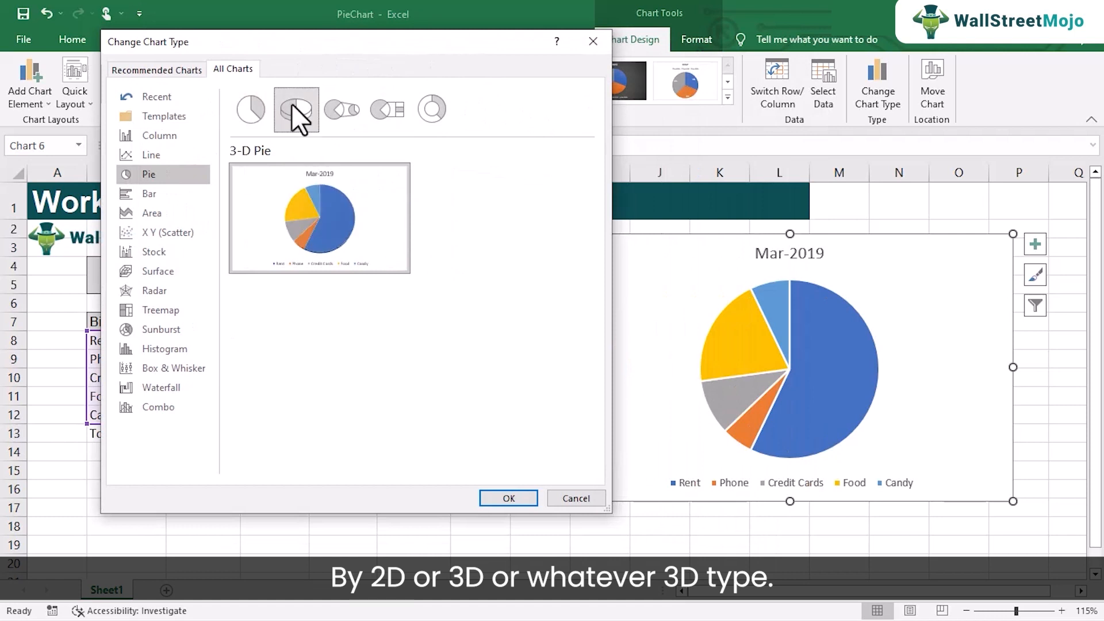
drag(341, 45, 511, 43)
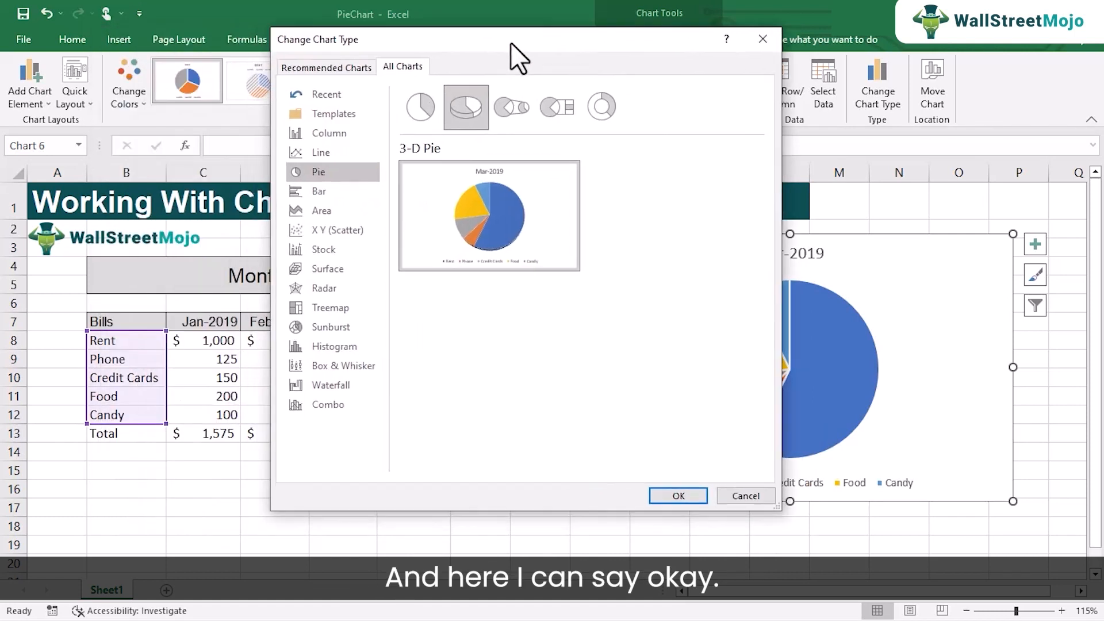
click(697, 492)
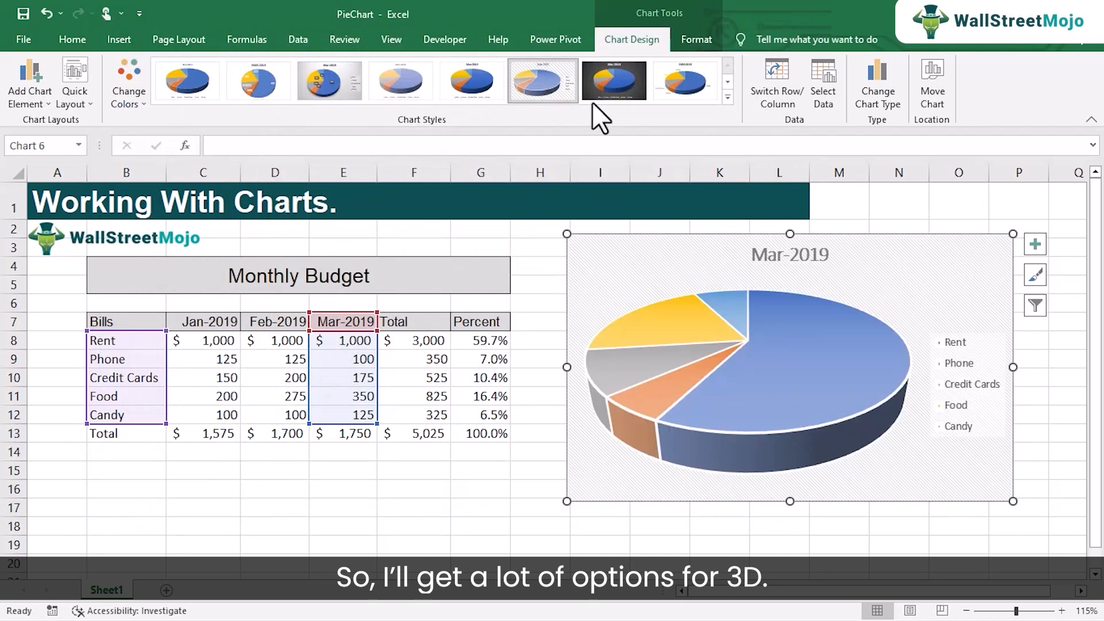
- Apply the chart style with percentage data labels and a legend after previewing several styles
click(679, 92)
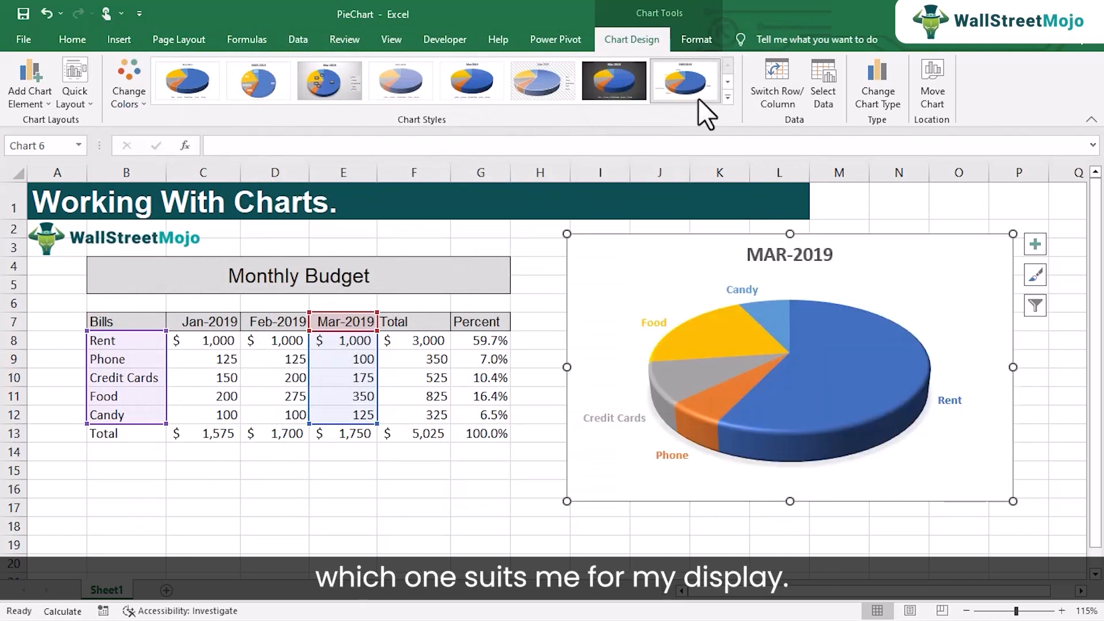
click(336, 89)
click(255, 88)
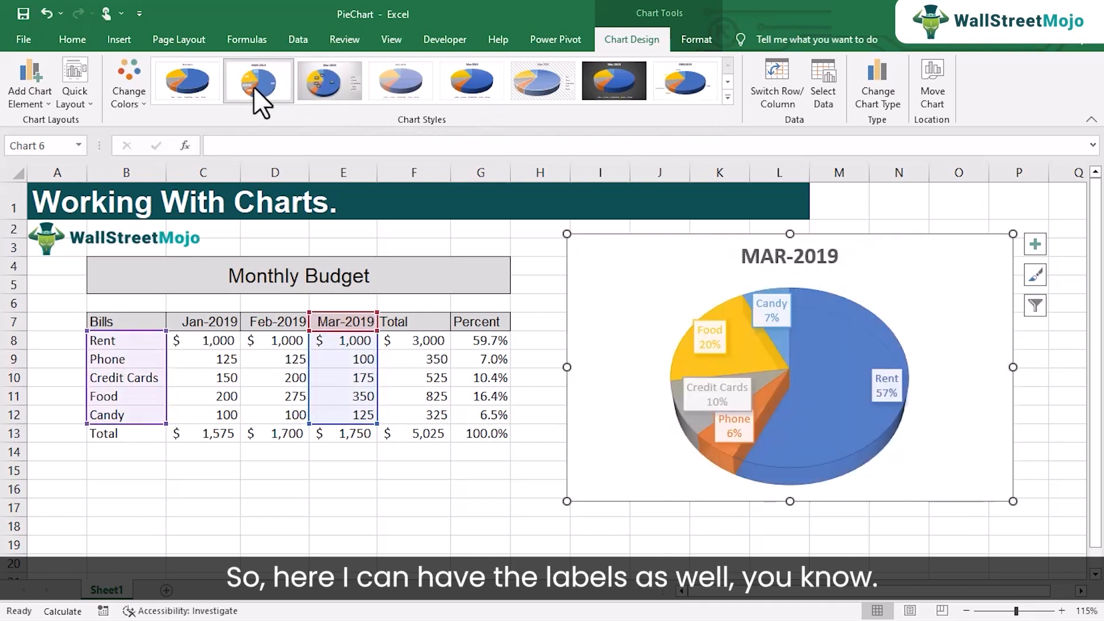
click(206, 85)
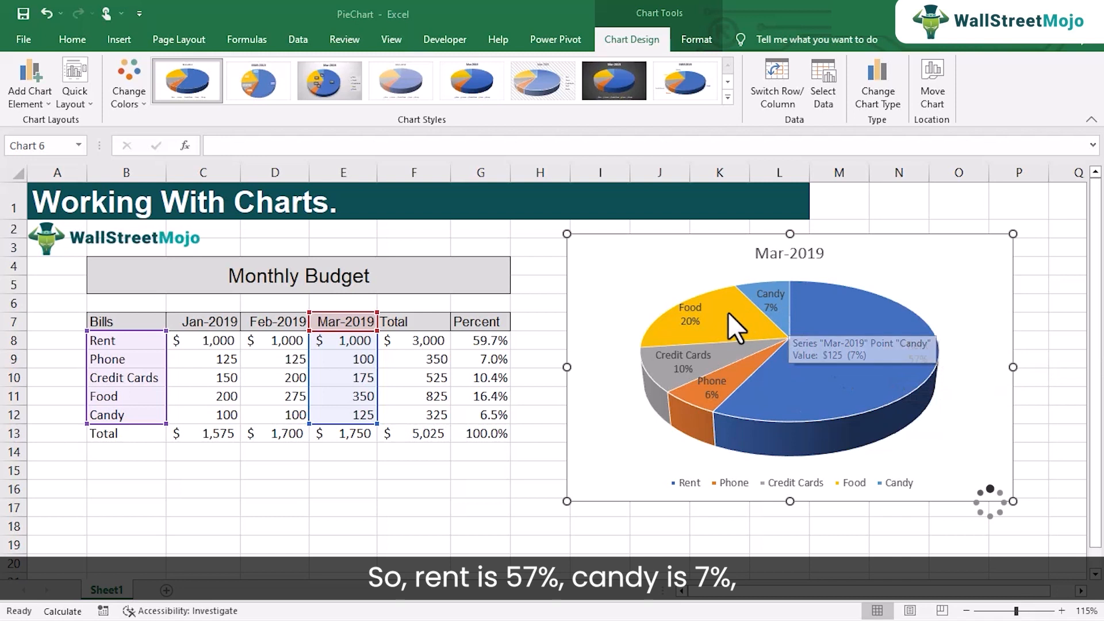
mouse_move(723, 314)
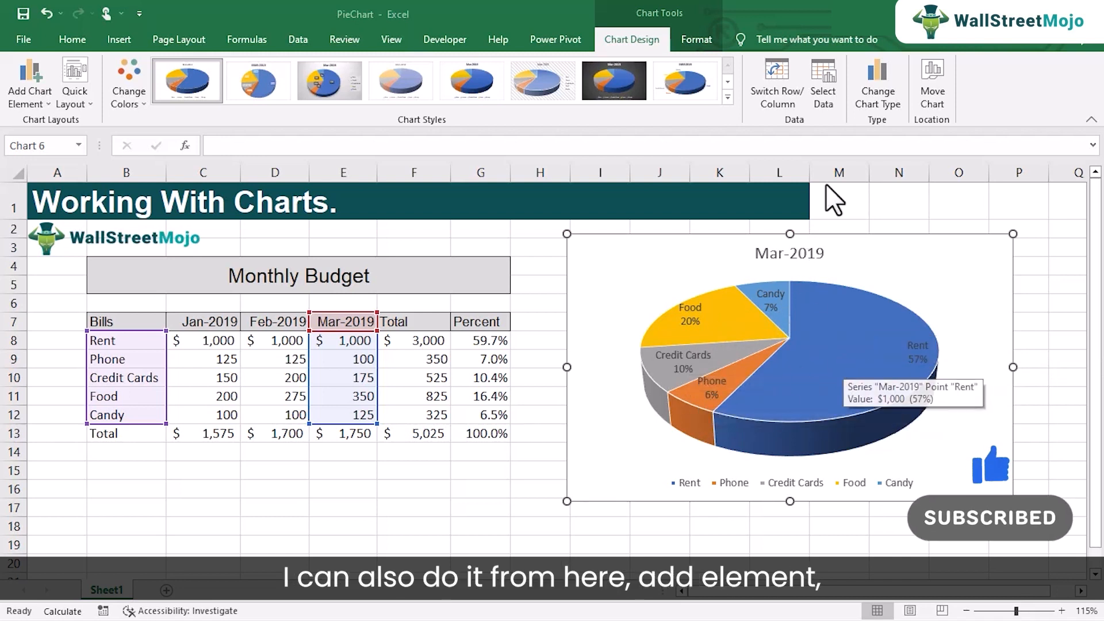
click(45, 99)
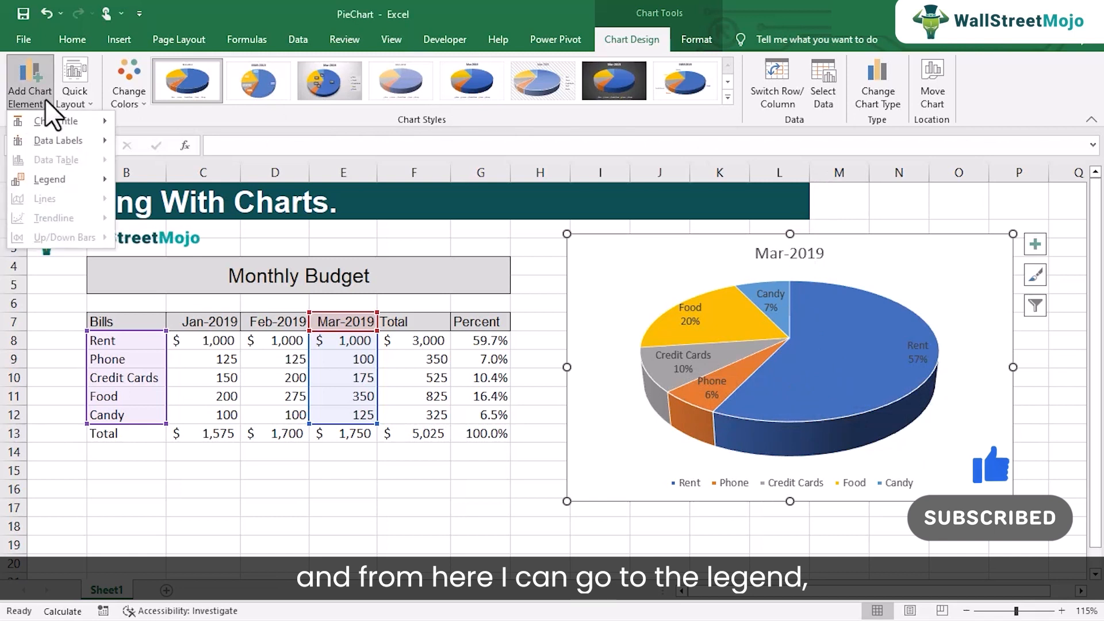
mouse_move(73, 178)
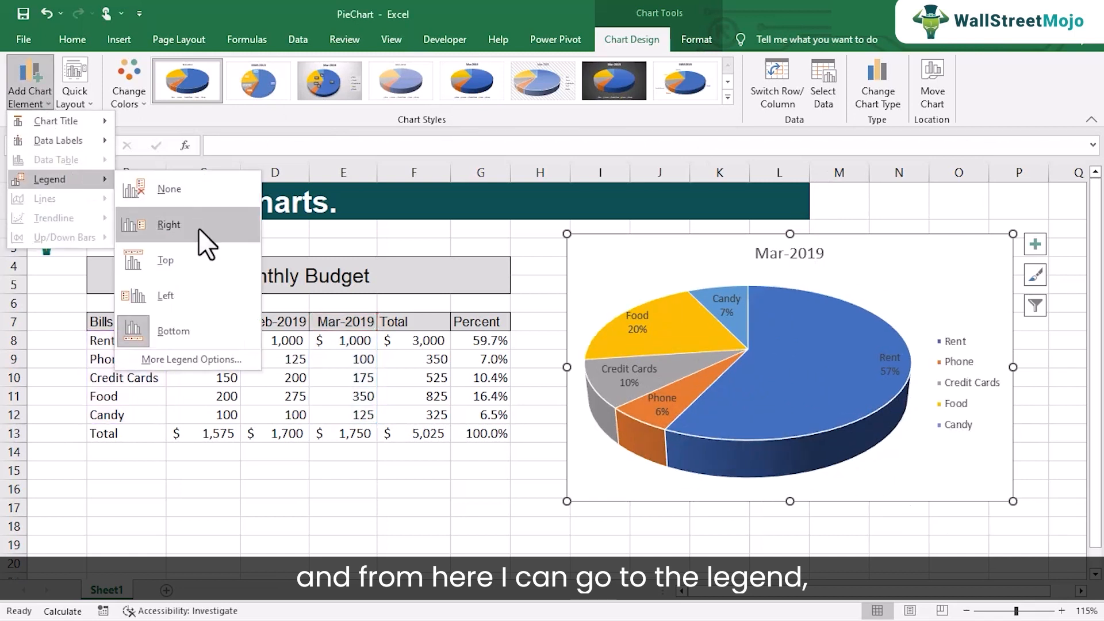
mouse_move(60, 140)
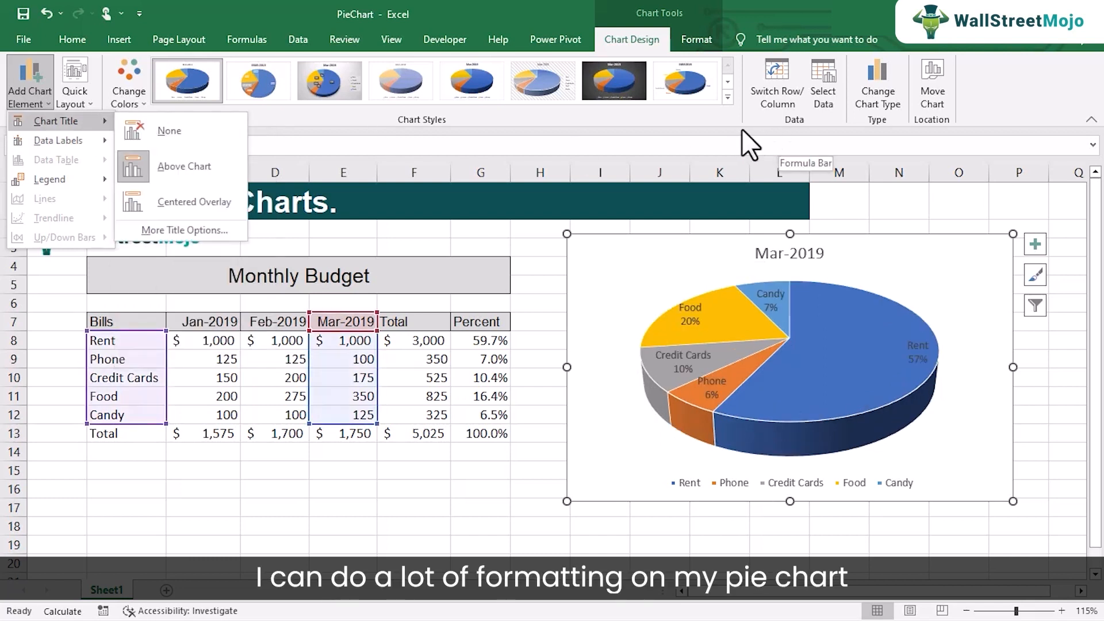
click(668, 117)
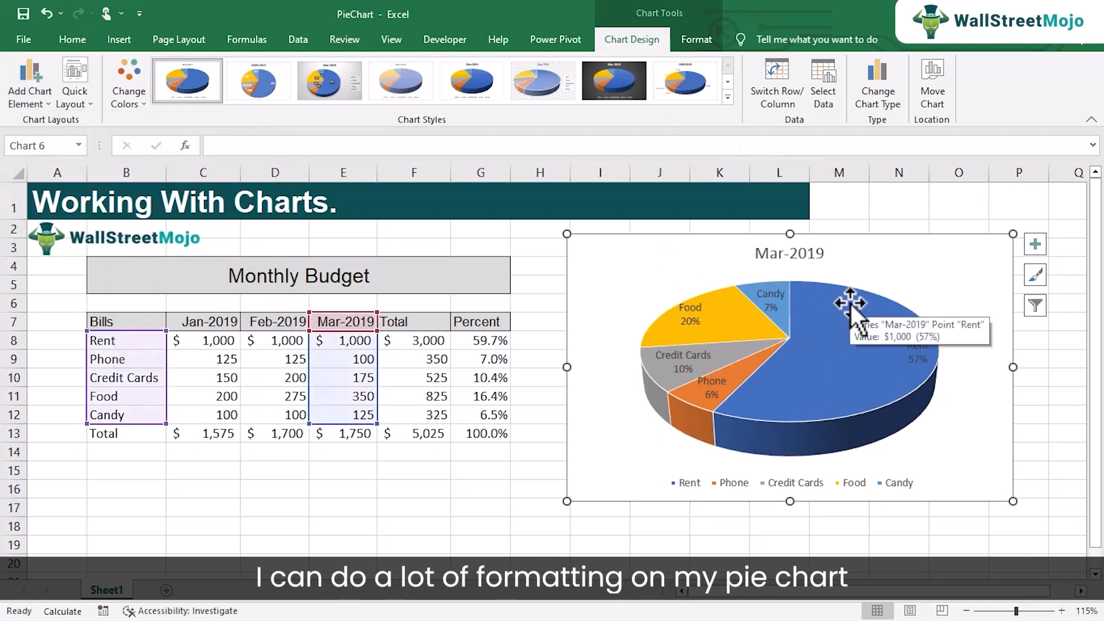